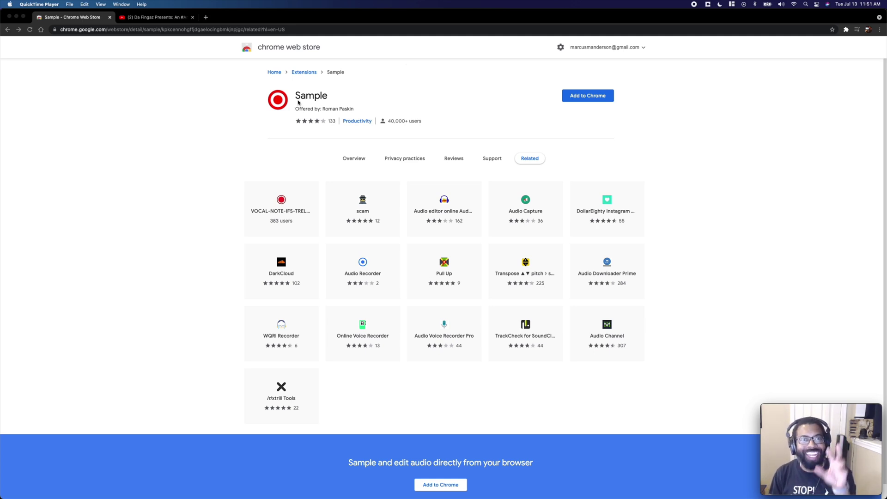
# Step: Install the Sample extension from the Chrome Web Store, accepting its permissions
pyautogui.click(593, 97)
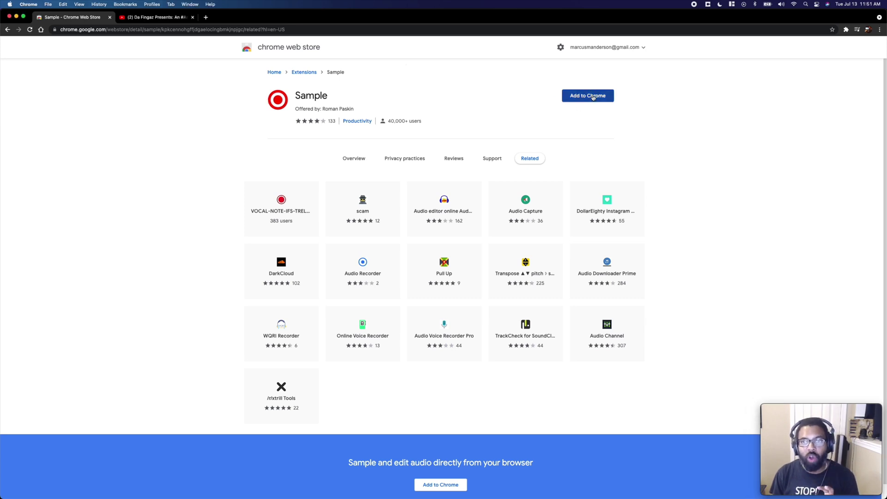
pyautogui.click(593, 97)
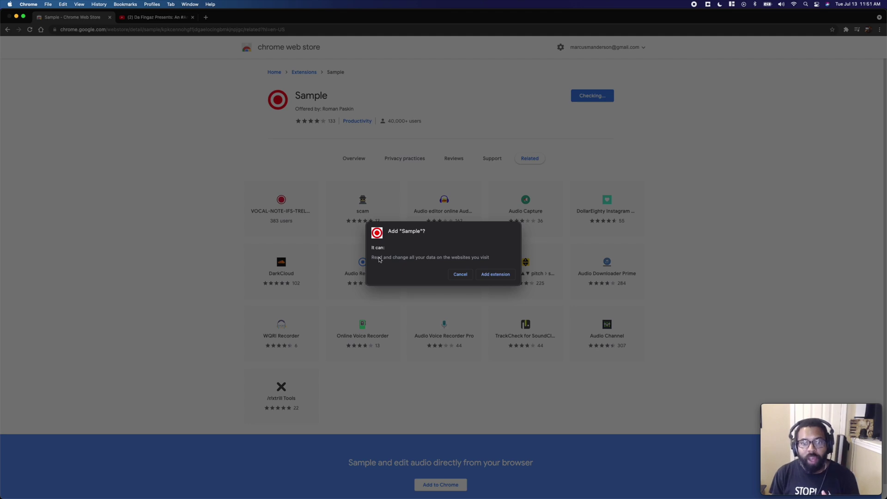
pyautogui.click(497, 275)
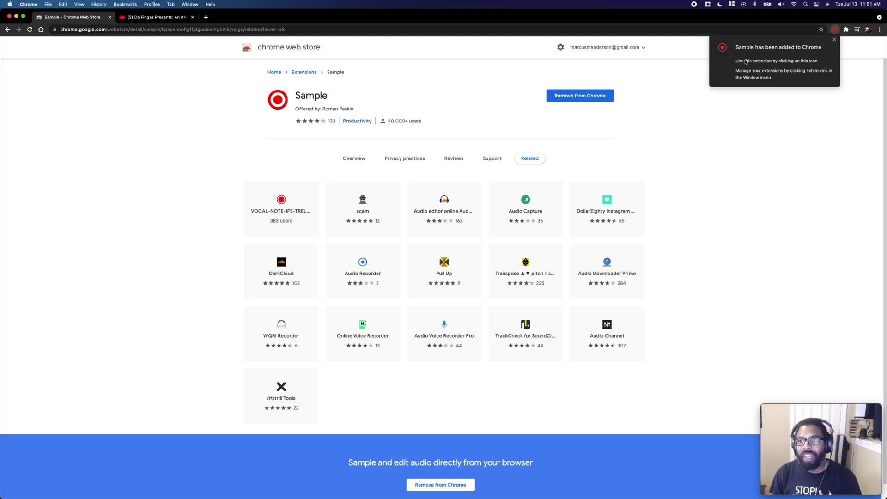
pyautogui.click(834, 42)
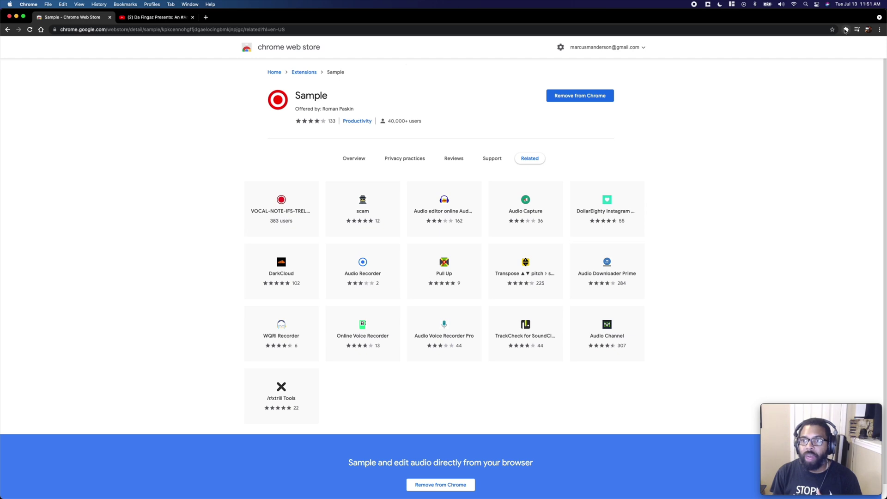
# Step: Pin Sample to the browser toolbar from the Extensions menu
pyautogui.click(846, 29)
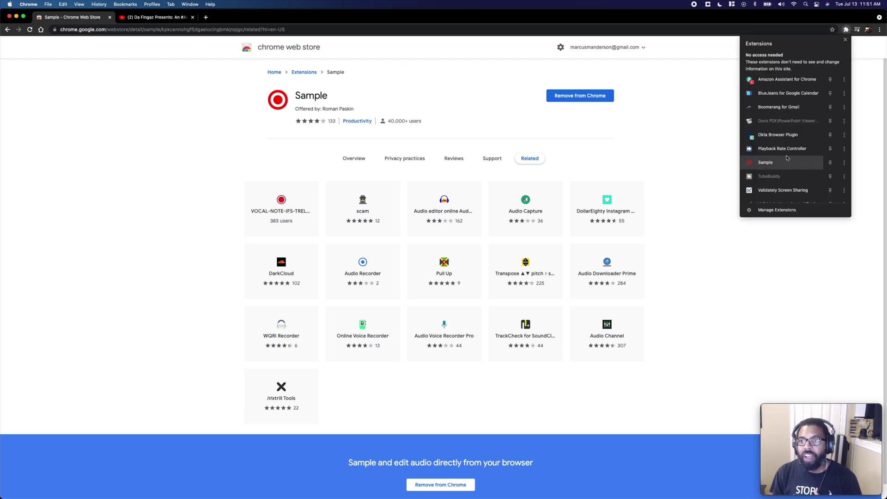
pyautogui.click(831, 165)
pyautogui.click(690, 105)
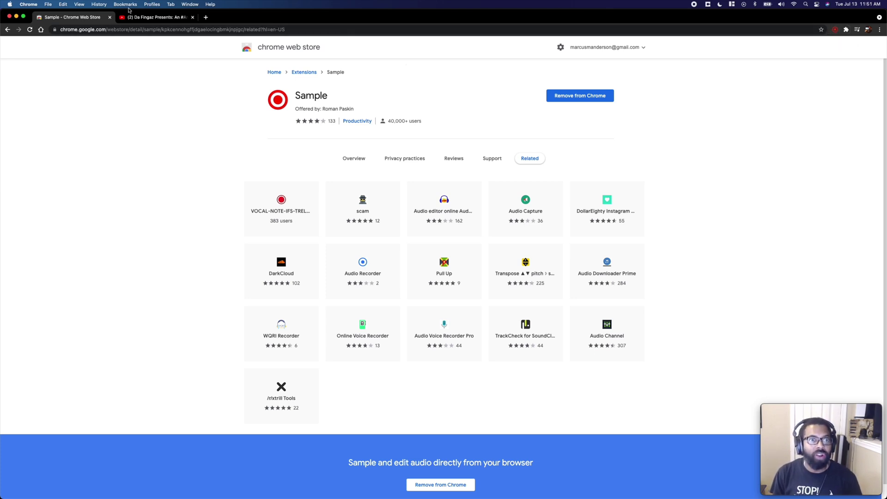
# Step: Switch to the Da Fingaz Presents video tab and play it, pausing at 0:15
pyautogui.click(151, 17)
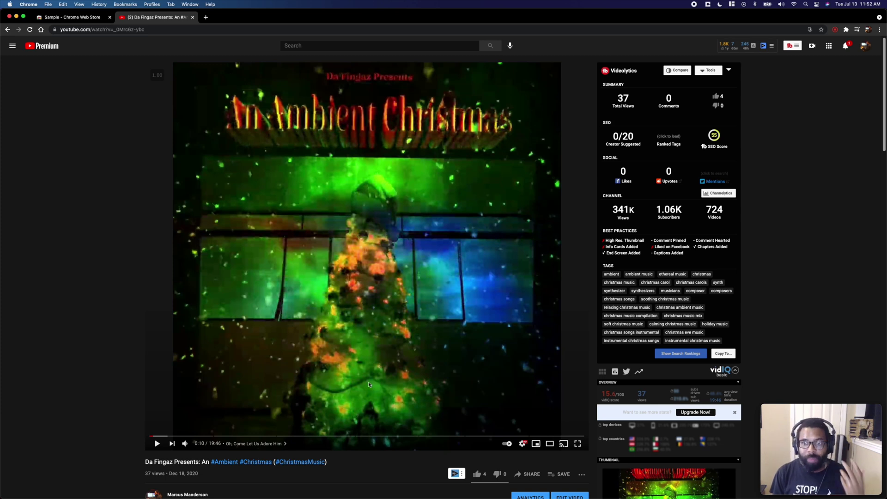
pyautogui.click(157, 444)
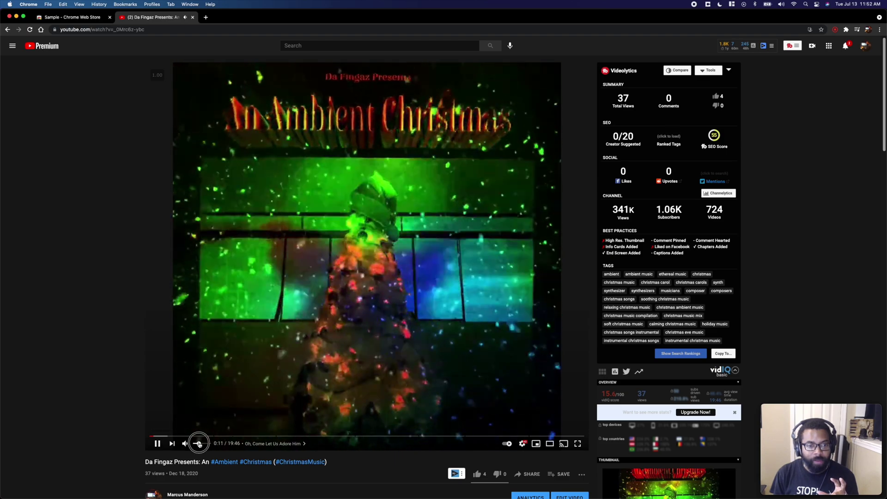
pyautogui.click(158, 444)
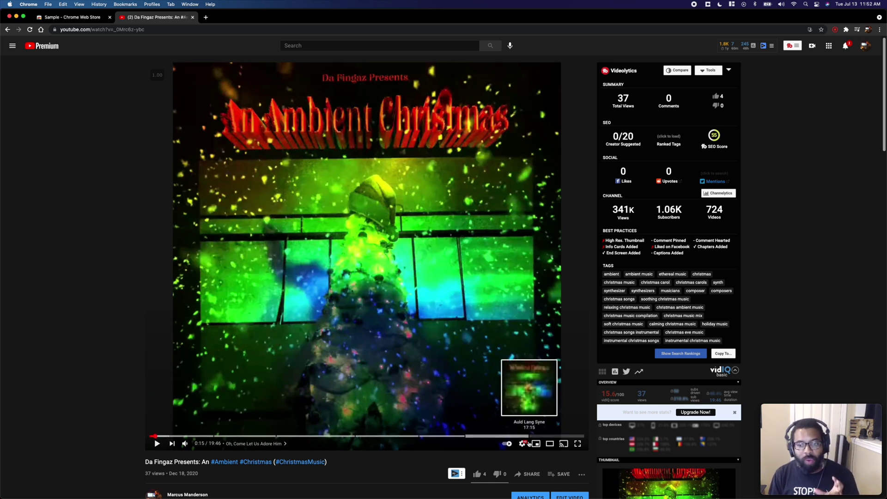
# Step: Set the video's playback speed to 1.5 and play briefly, pausing at 0:19
pyautogui.click(527, 445)
pyautogui.click(521, 443)
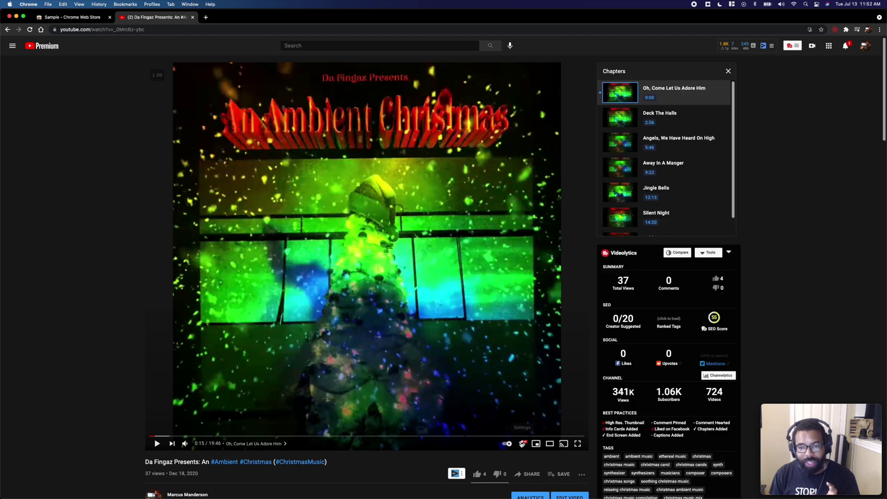
pyautogui.click(522, 443)
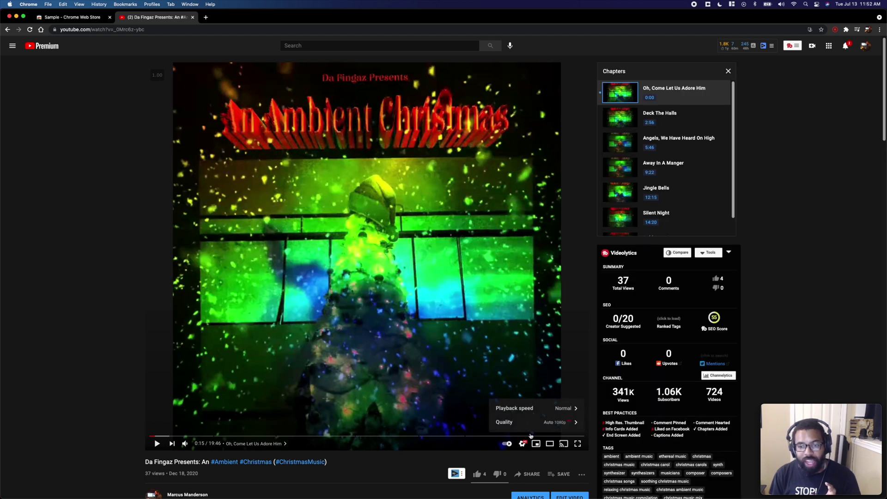
pyautogui.click(567, 409)
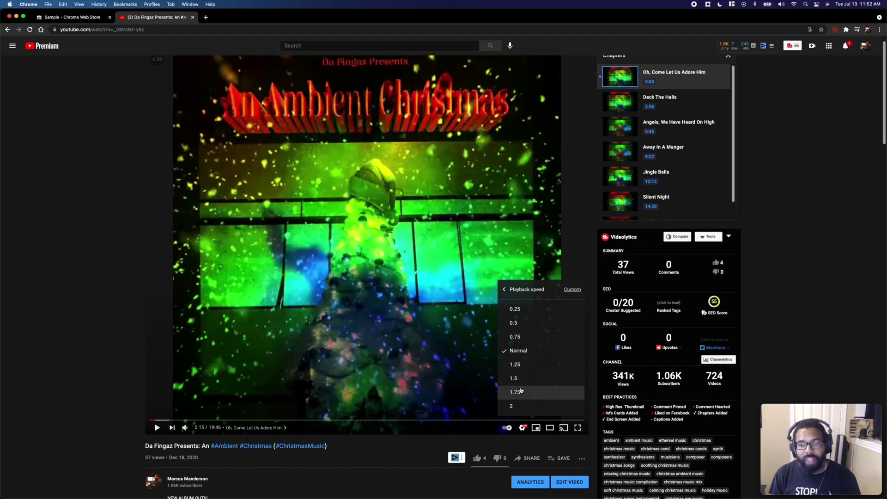
pyautogui.scroll(-1, 521, 390)
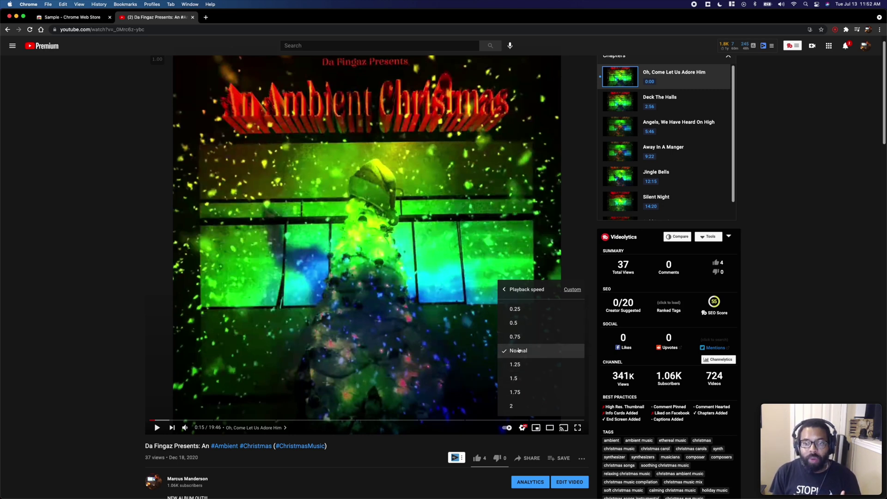
pyautogui.click(515, 378)
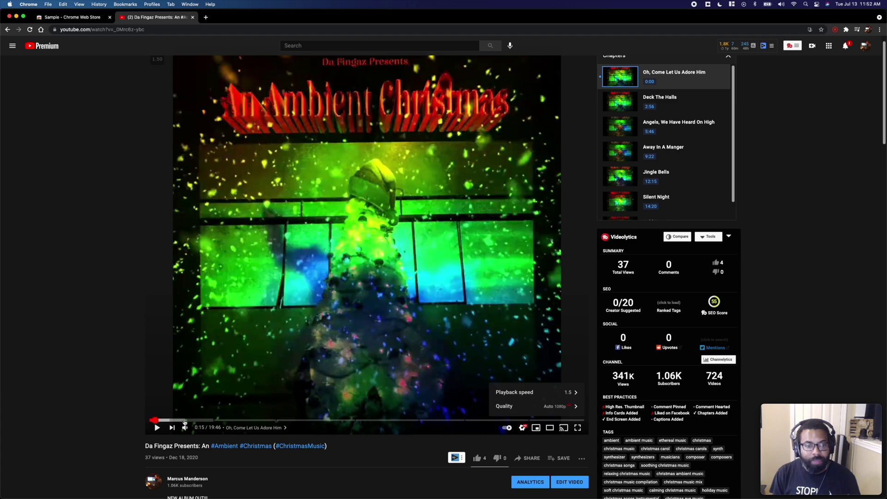
pyautogui.click(157, 429)
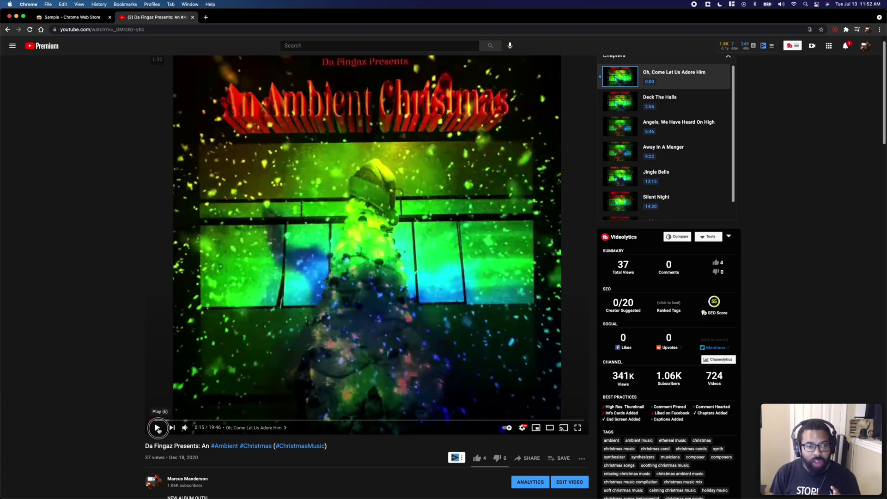
pyautogui.click(158, 428)
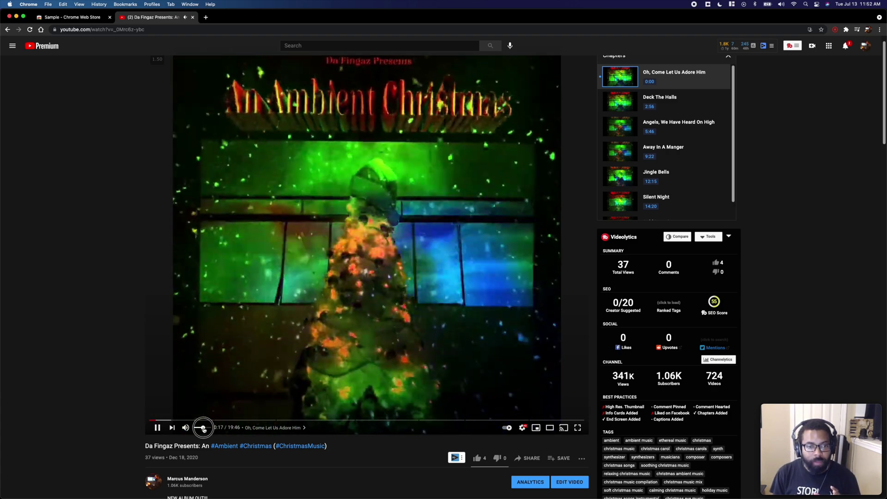
pyautogui.click(157, 428)
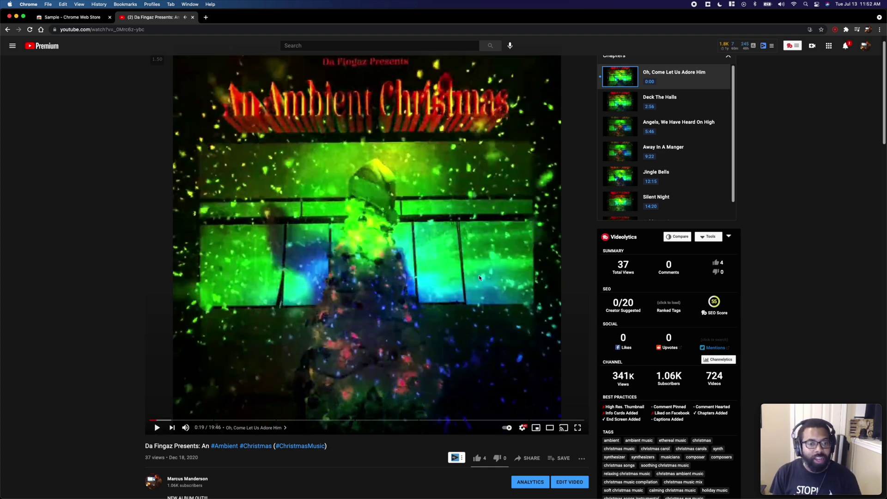
# Step: Start a Sample recording and capture the video's audio from 0:19 to 0:34
pyautogui.click(837, 29)
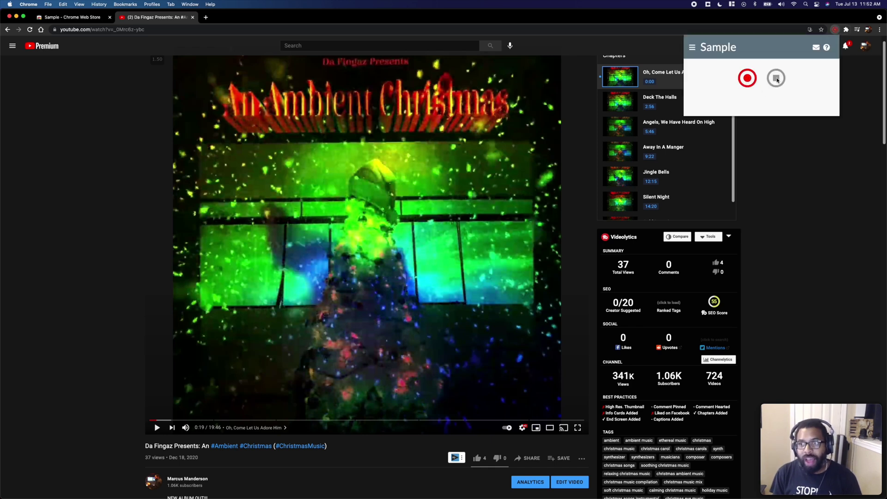
pyautogui.click(827, 48)
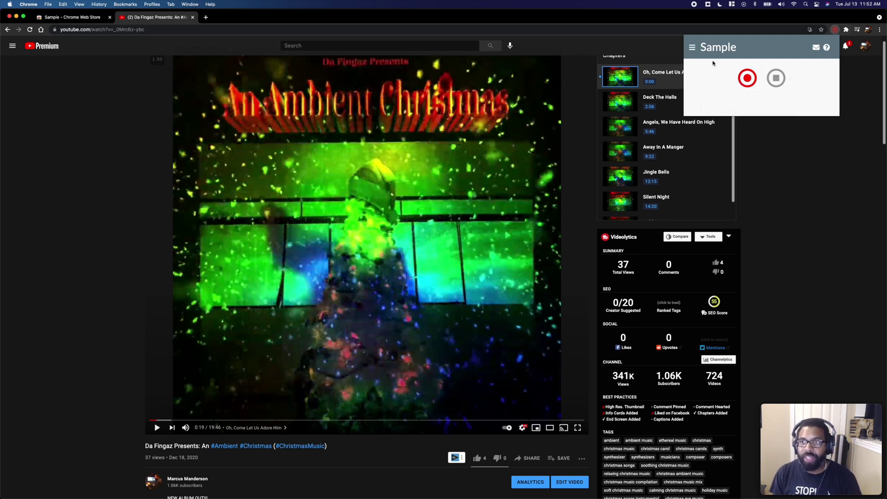
pyautogui.click(746, 79)
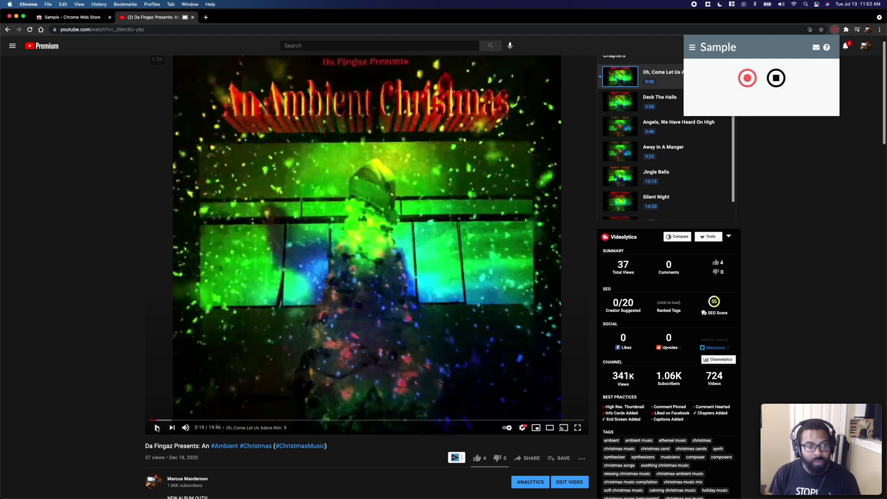
pyautogui.click(156, 428)
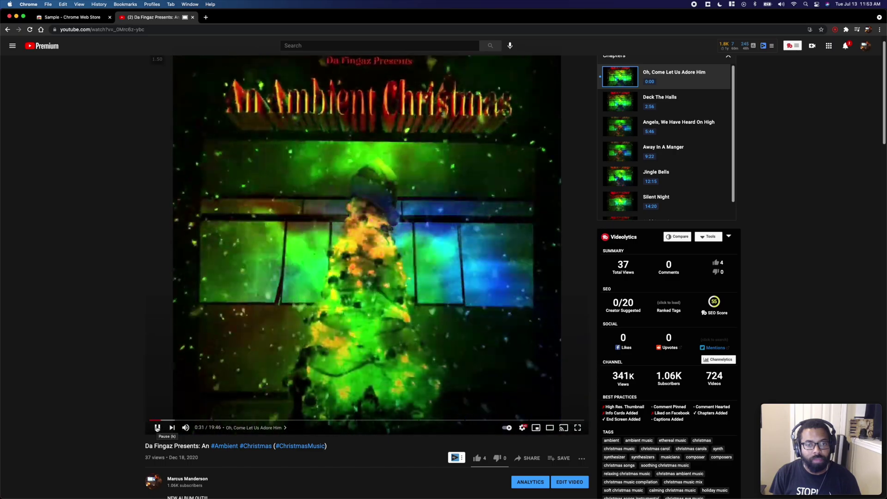
pyautogui.click(157, 427)
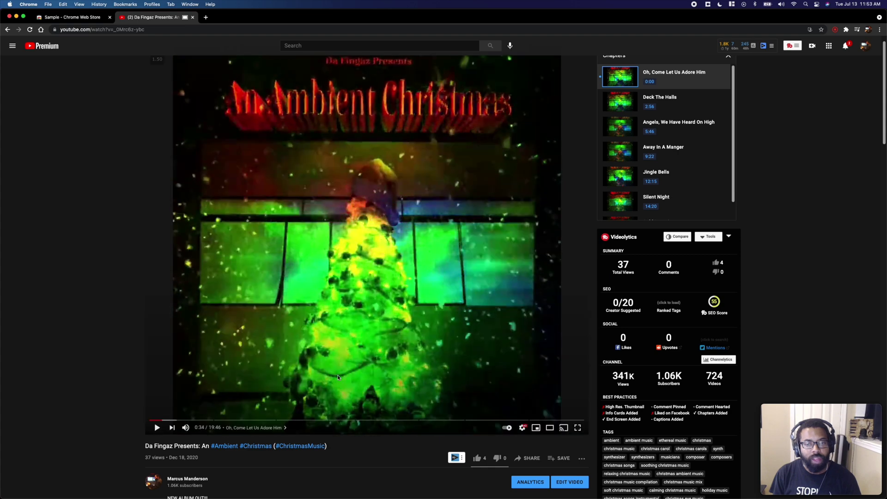
pyautogui.click(835, 29)
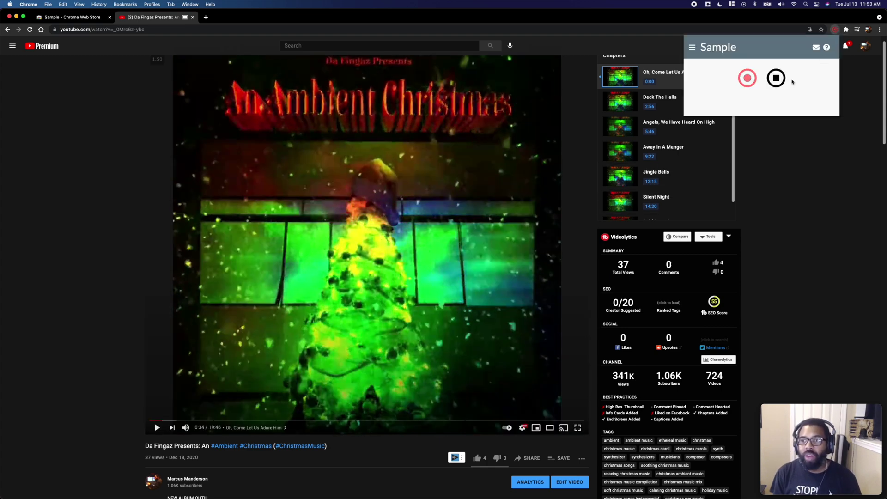
# Step: Stop recording, trim the clip to start at 6.011 s lasting 10.969 s, and preview it
pyautogui.click(778, 78)
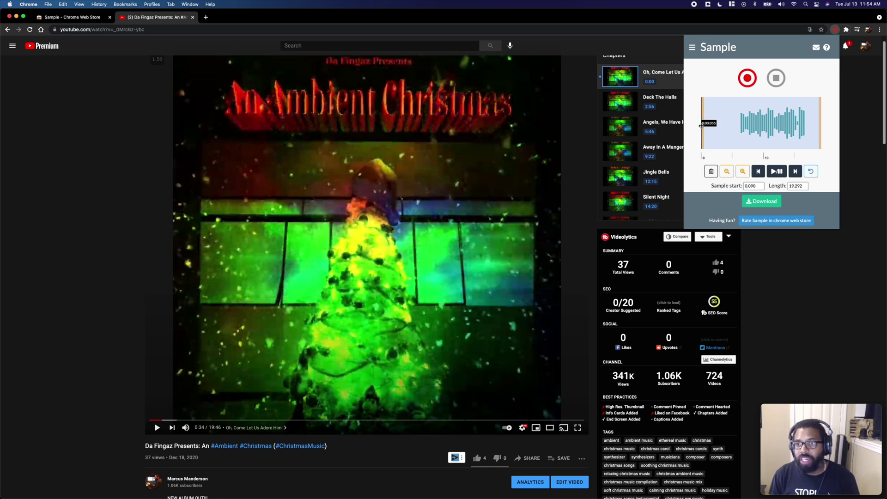
pyautogui.moveTo(702, 124); pyautogui.dragTo(738, 132)
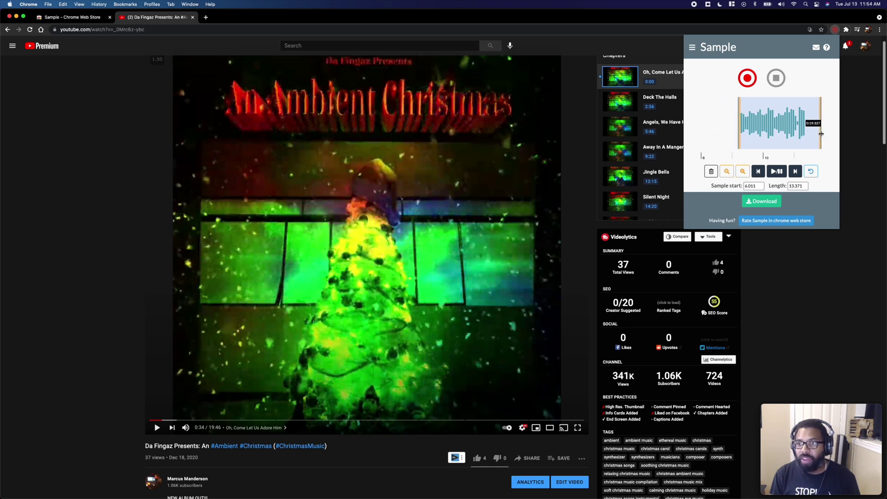
pyautogui.moveTo(821, 133); pyautogui.dragTo(805, 134)
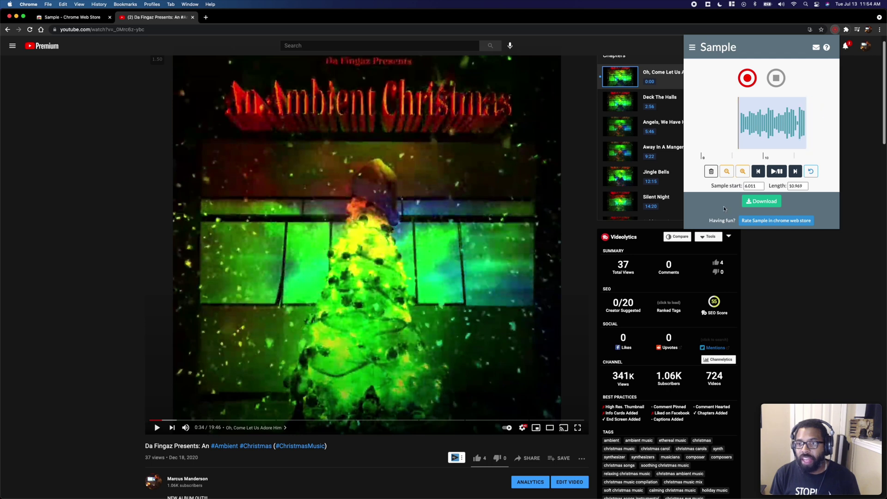
pyautogui.click(774, 171)
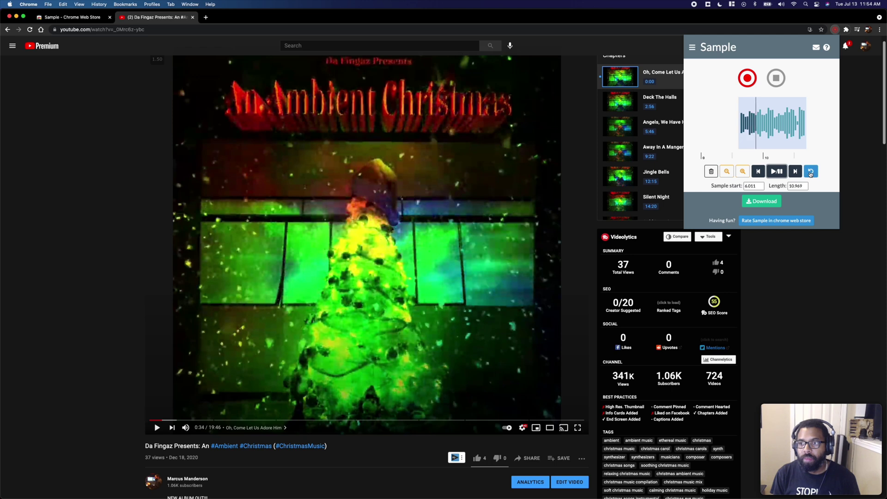
pyautogui.click(774, 172)
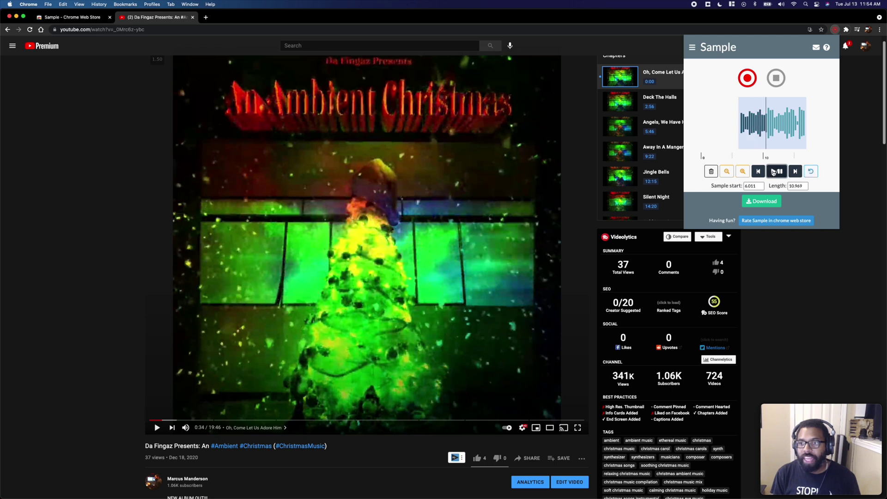
# Step: Zoom the waveform in and back out, then download the trimmed clip as WAV
pyautogui.click(741, 172)
pyautogui.click(734, 171)
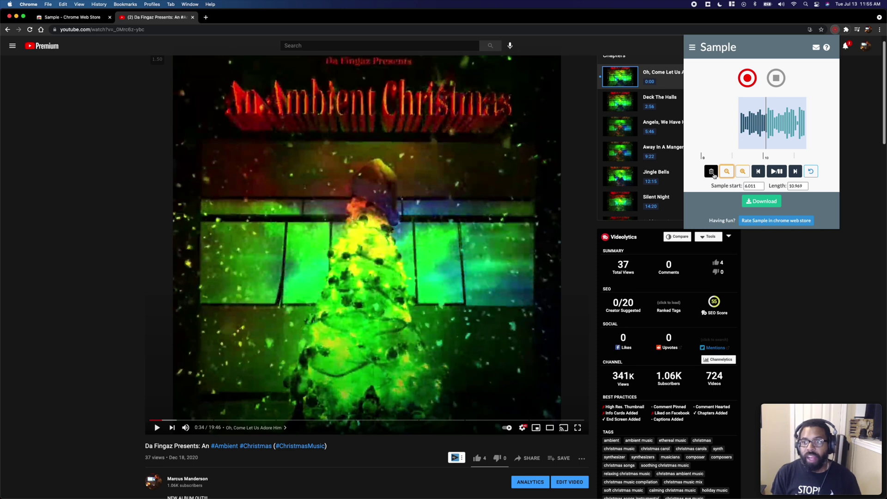
pyautogui.click(754, 203)
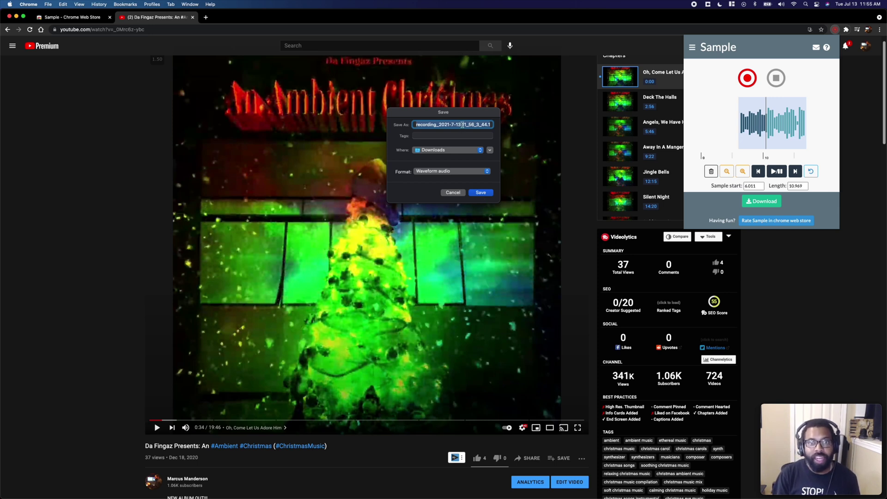
# Step: Name the Downloads WAV file 'Ambient Christmas Sped Up', correcting the final word's capitalisation
pyautogui.write('Ambient Chri')
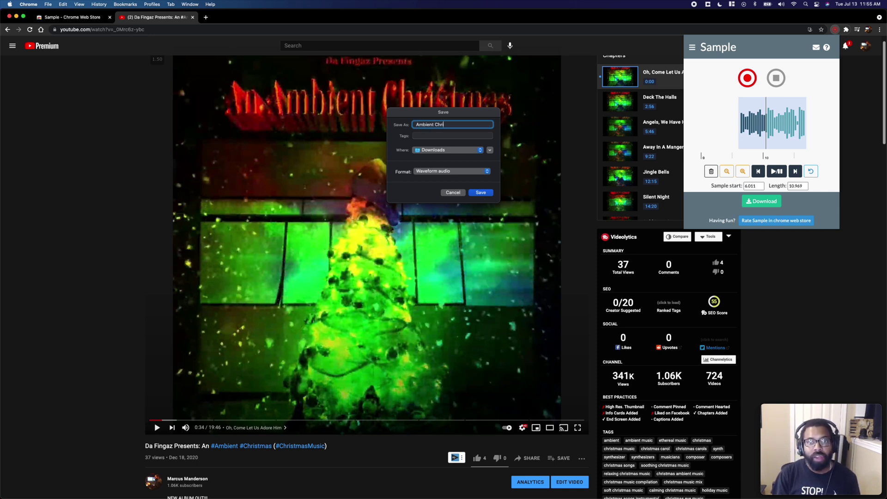
pyautogui.write('stmas Sped UP')
pyautogui.press('BackSpace')
pyautogui.write('p')
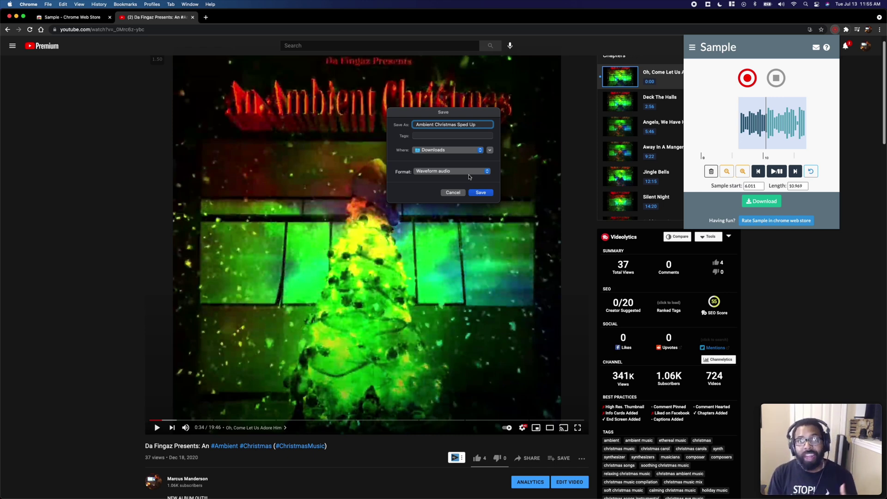
pyautogui.press('Right')
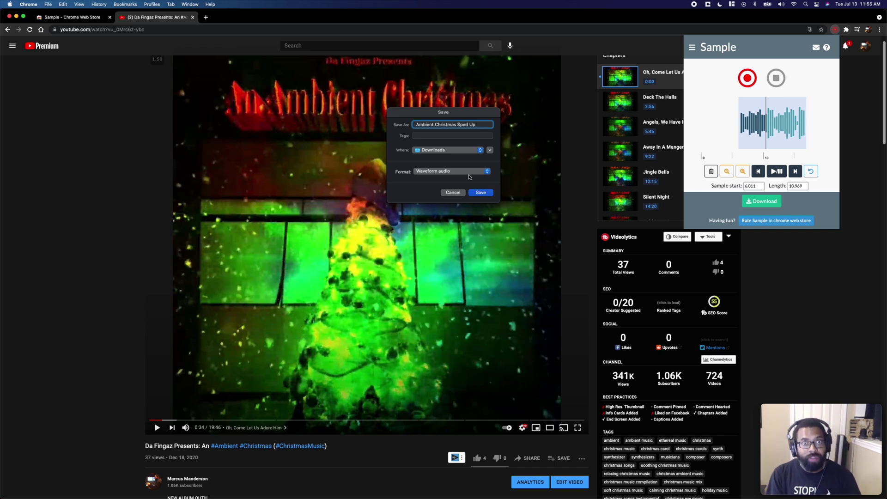